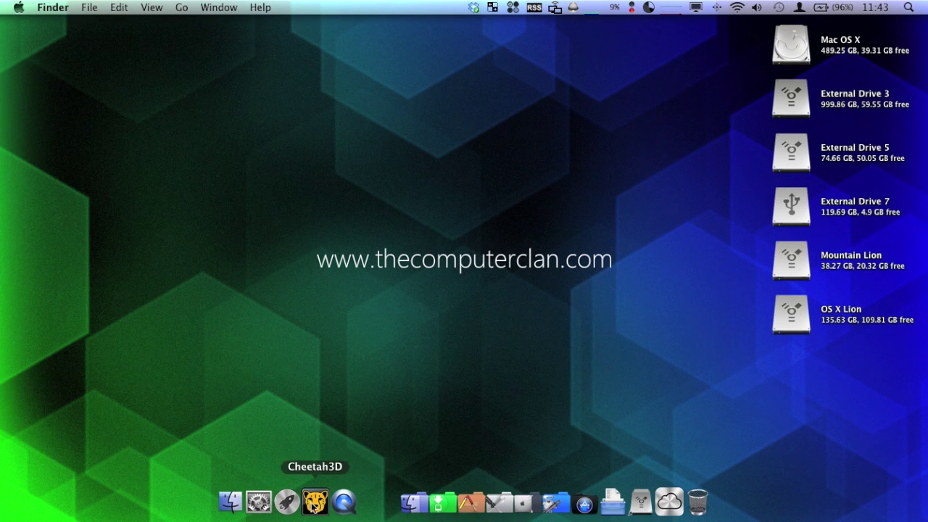
Bring up Rigid Body 1.jas and enlarge the object browser and the main 3D view.
{"action": "right_click", "coordinate": [314, 504]}
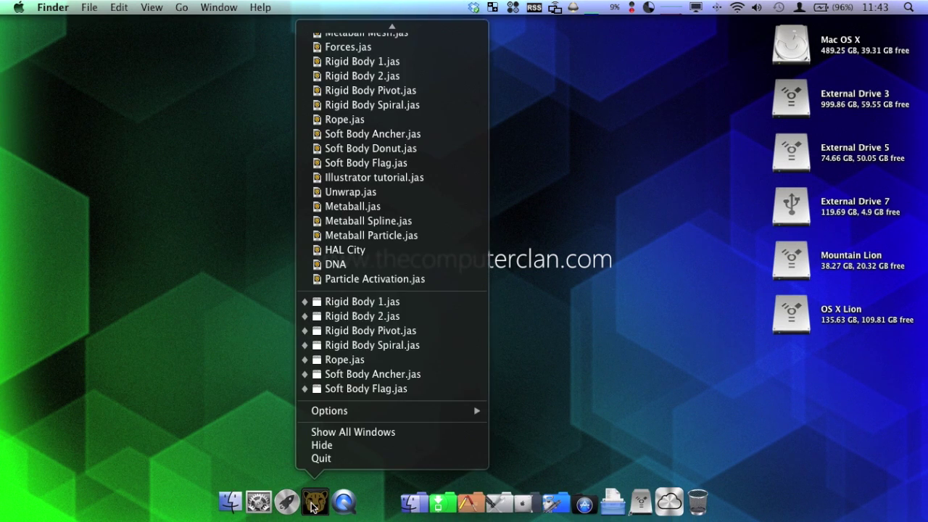
{"action": "left_click", "coordinate": [329, 302]}
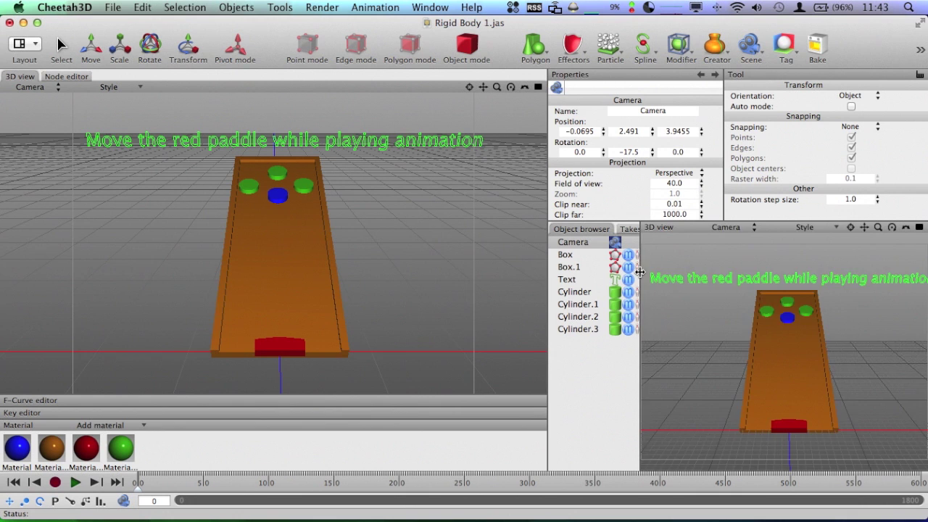
{"action": "left_click_drag", "start_coordinate": [639, 272], "coordinate": [798, 269]}
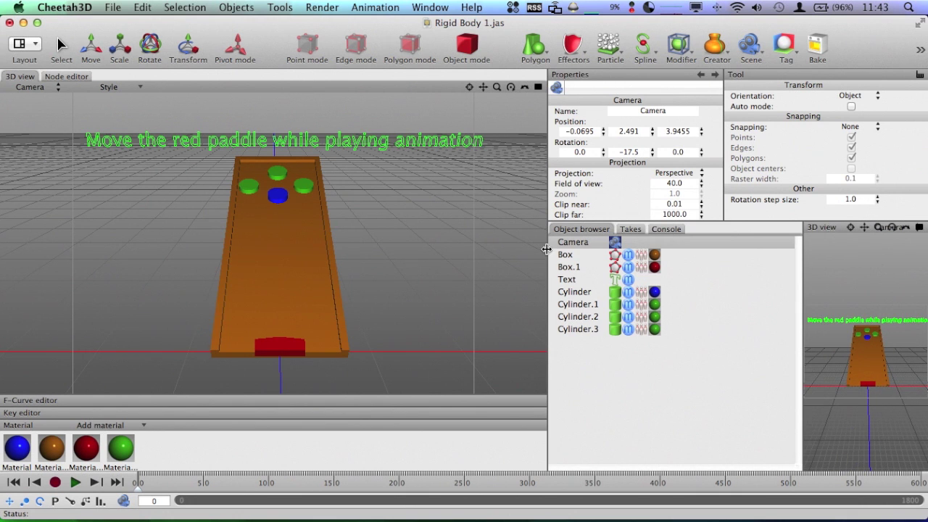
{"action": "left_click_drag", "start_coordinate": [546, 249], "coordinate": [625, 272]}
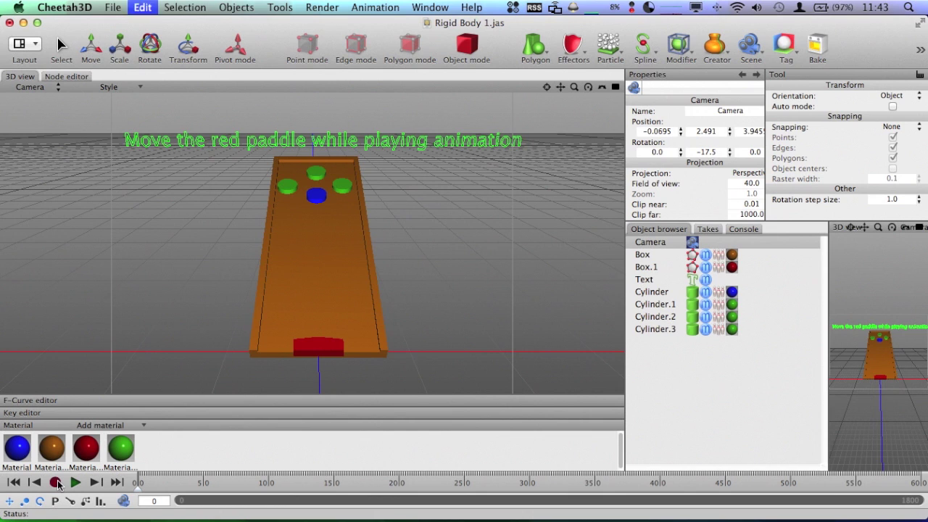
Shorten the visible timeline range to frames 0–249, play the simulation and slide the red paddle sideways across the board.
{"action": "left_click", "coordinate": [76, 483]}
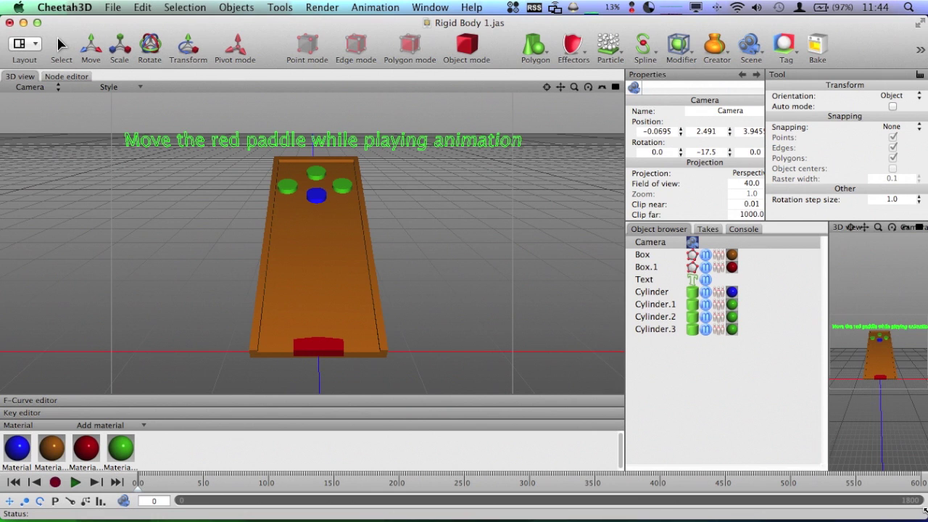
{"action": "left_click_drag", "start_coordinate": [919, 502], "coordinate": [281, 517]}
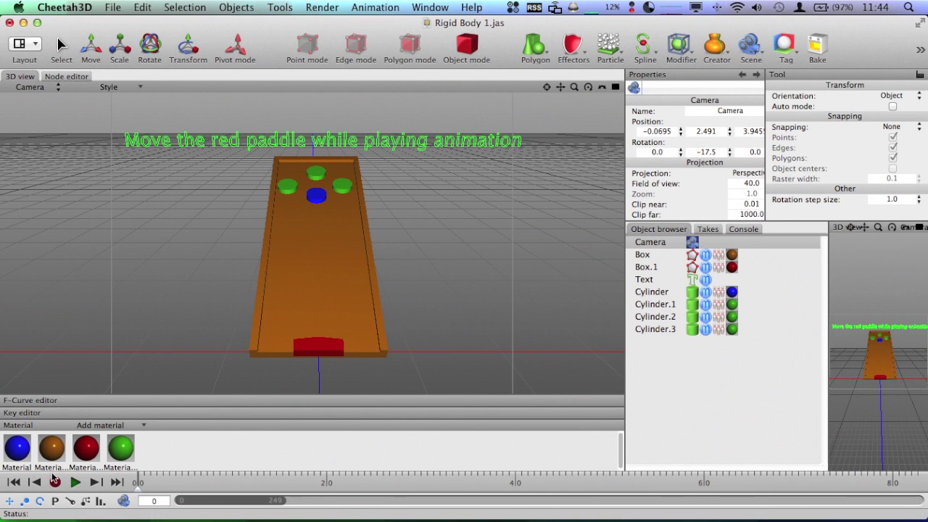
{"action": "left_click", "coordinate": [316, 346]}
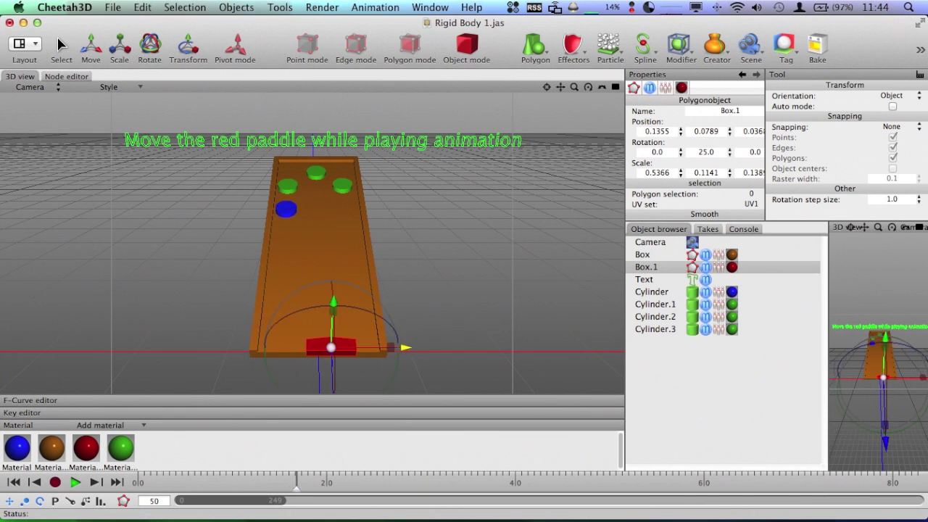
{"action": "left_click_drag", "start_coordinate": [385, 347], "coordinate": [290, 348]}
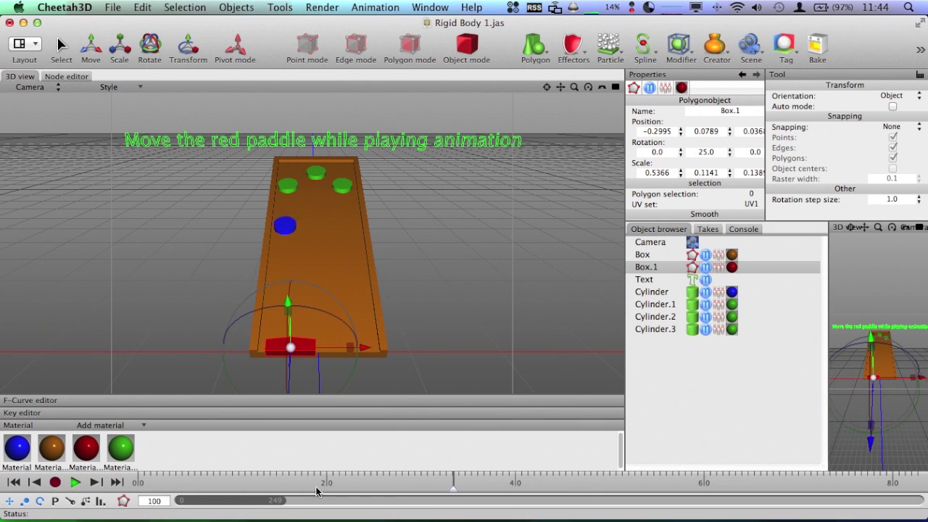
Extend the visible timeline range to frame 714 and keep sliding the red paddle along X during playback.
{"action": "left_click_drag", "start_coordinate": [278, 506], "coordinate": [472, 503]}
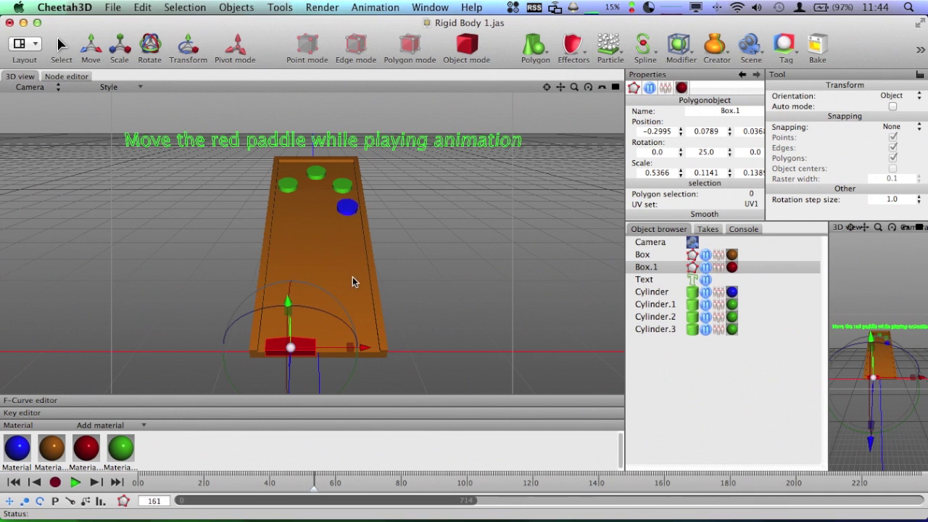
{"action": "left_click_drag", "start_coordinate": [368, 350], "coordinate": [346, 348]}
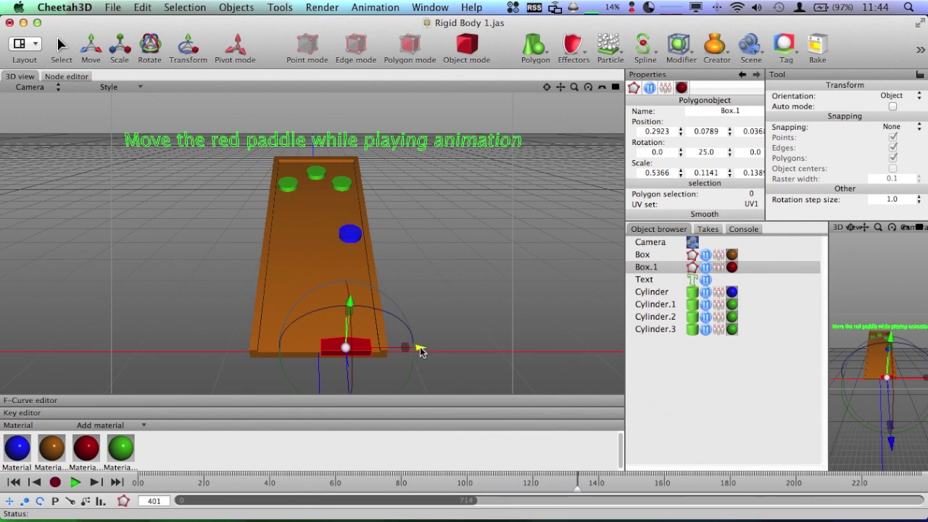
{"action": "mouse_move", "coordinate": [419, 348]}
{"action": "left_mouse_down"}
{"action": "mouse_move", "coordinate": [438, 348]}
{"action": "mouse_move", "coordinate": [317, 348]}
{"action": "mouse_move", "coordinate": [428, 348]}
{"action": "left_mouse_up"}
Close Rigid Body 1.jas without saving and bring up the Rope.jas document.
{"action": "key", "text": "super+w"}
{"action": "key", "text": "super+d"}
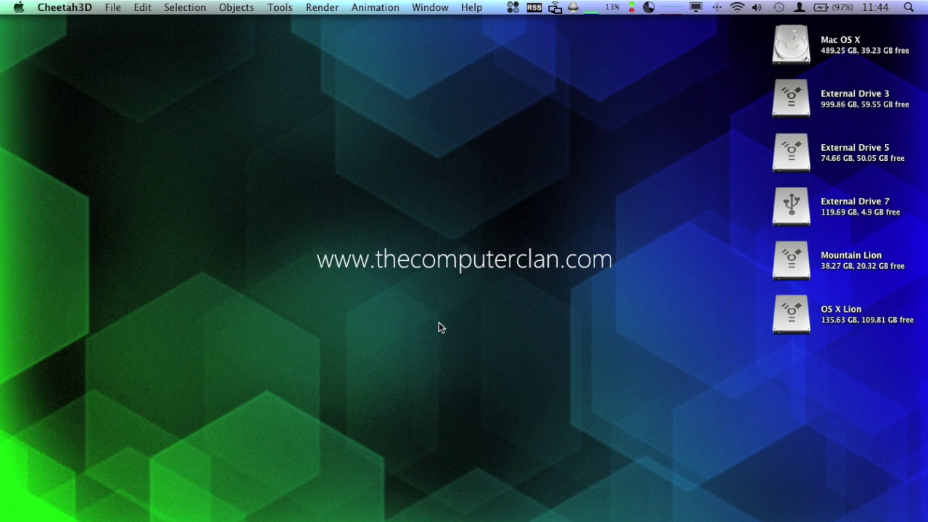
{"action": "right_click", "coordinate": [316, 506]}
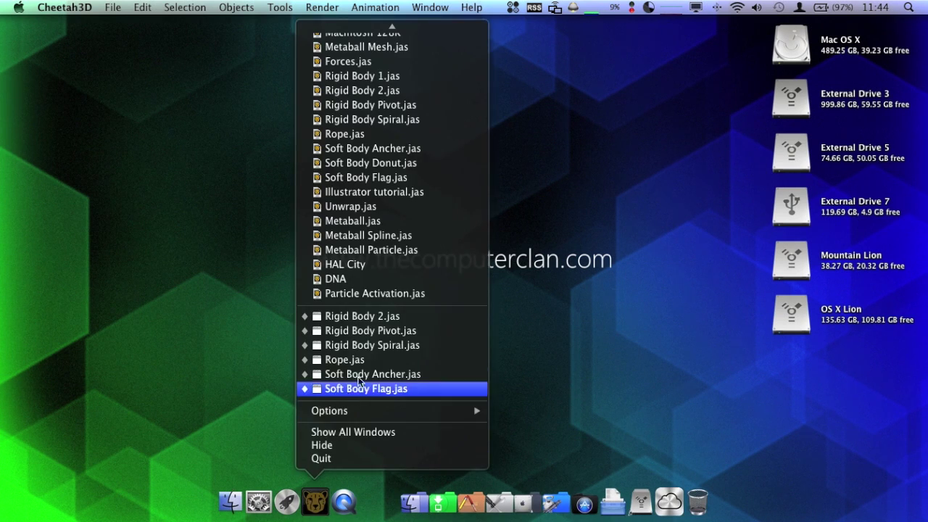
{"action": "left_click", "coordinate": [361, 360]}
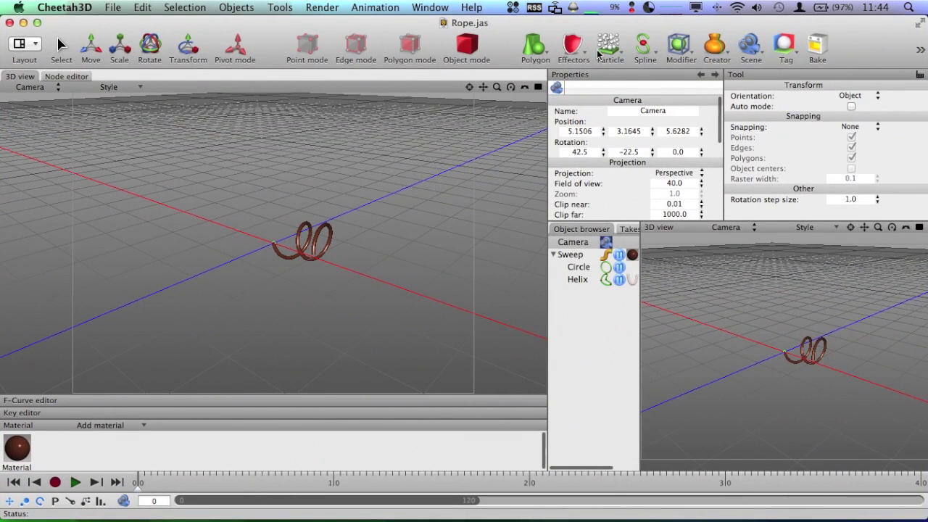
Check the available physics tags, including Rope, and examine the helix rope closely in the 3D view.
{"action": "left_click", "coordinate": [779, 42]}
{"action": "scroll", "coordinate": [817, 268], "scroll_direction": "down", "scroll_amount": 4}
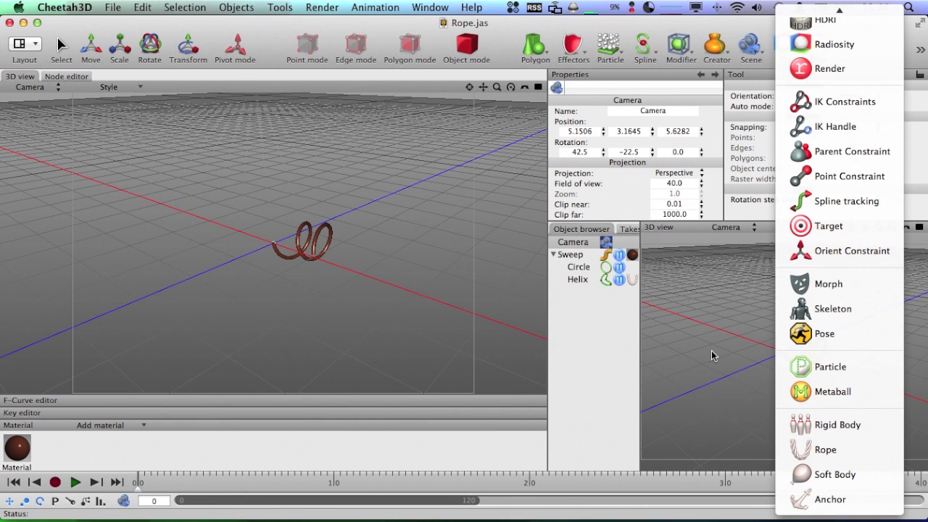
{"action": "left_click", "coordinate": [618, 343]}
{"action": "scroll", "coordinate": [265, 216], "scroll_direction": "up", "scroll_amount": 5}
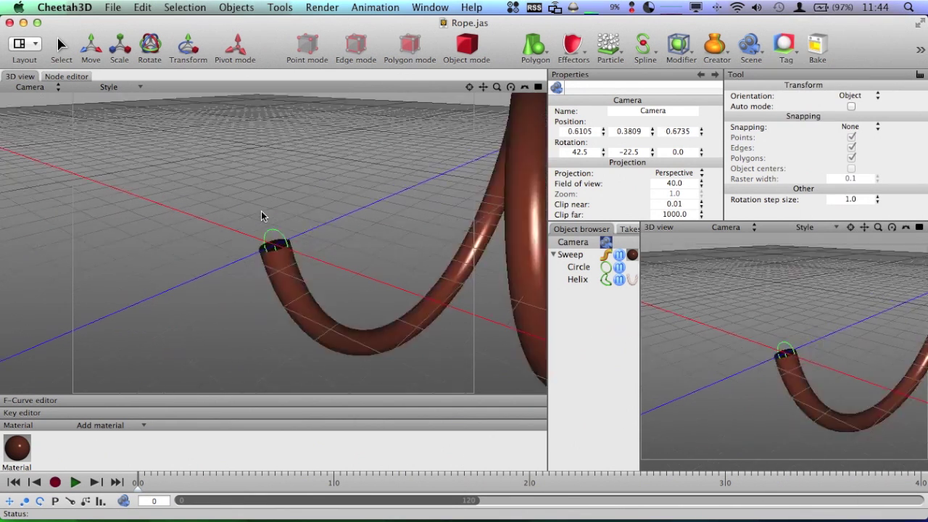
{"action": "scroll", "coordinate": [265, 216], "scroll_direction": "down", "scroll_amount": 4}
{"action": "scroll", "coordinate": [265, 215], "scroll_direction": "up", "scroll_amount": 5}
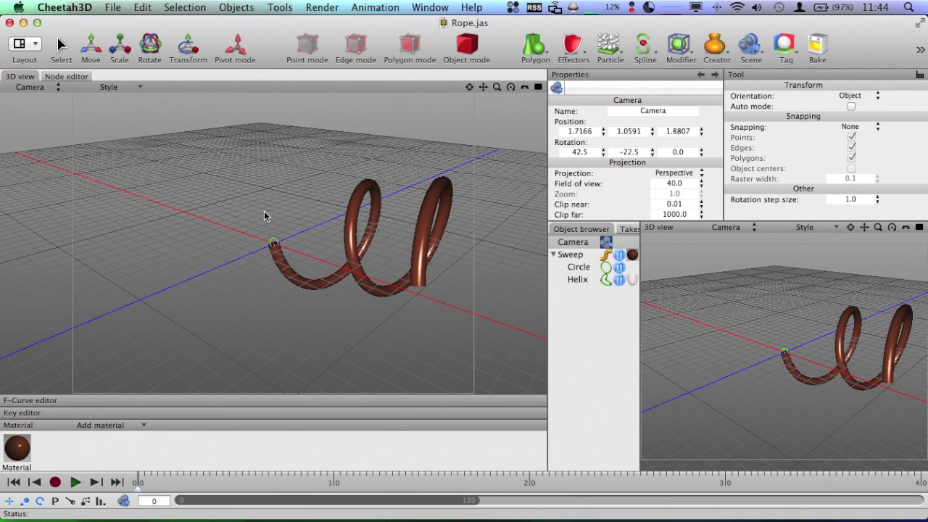
{"action": "left_click_drag", "start_coordinate": [484, 87], "coordinate": [488, 109]}
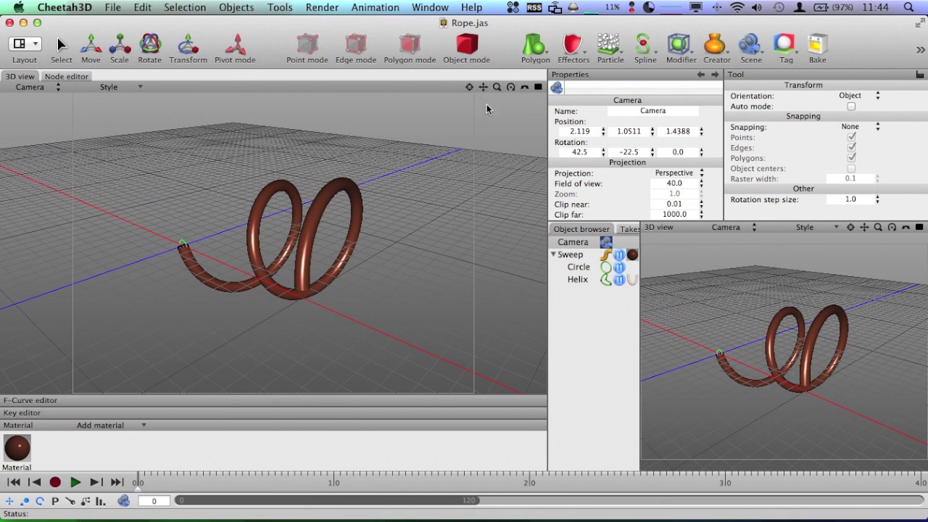
Select the Sweep object, check the available creator objects and play the rope simulation.
{"action": "left_click", "coordinate": [571, 255]}
{"action": "left_click", "coordinate": [723, 47]}
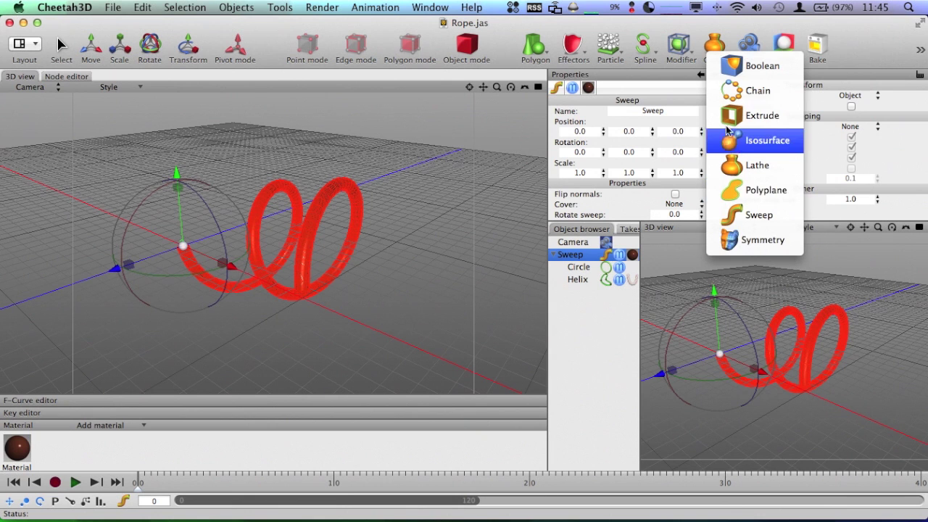
{"action": "left_click", "coordinate": [716, 38]}
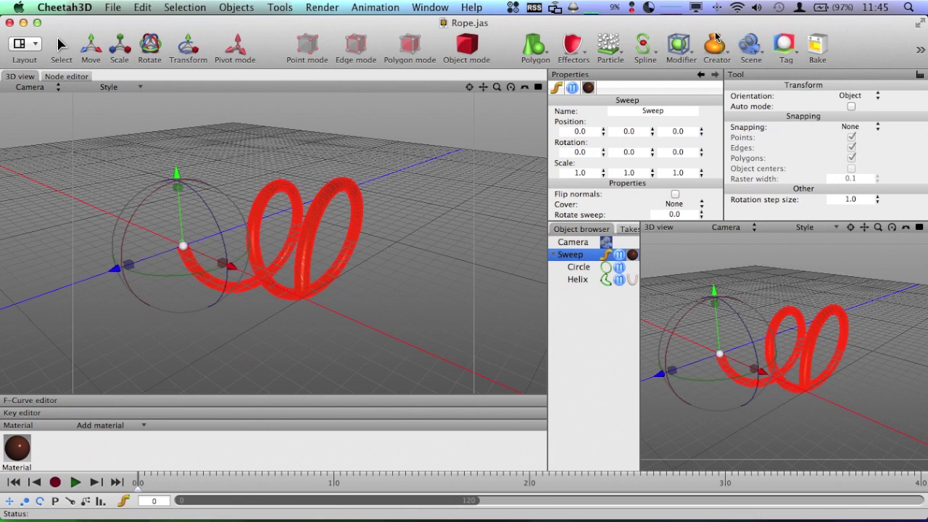
{"action": "left_click", "coordinate": [74, 483]}
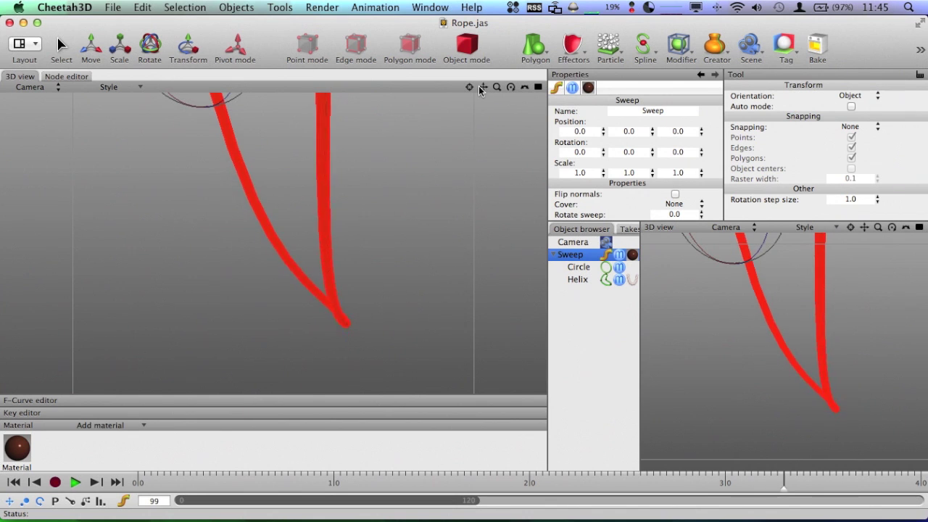
{"action": "left_click", "coordinate": [399, 251]}
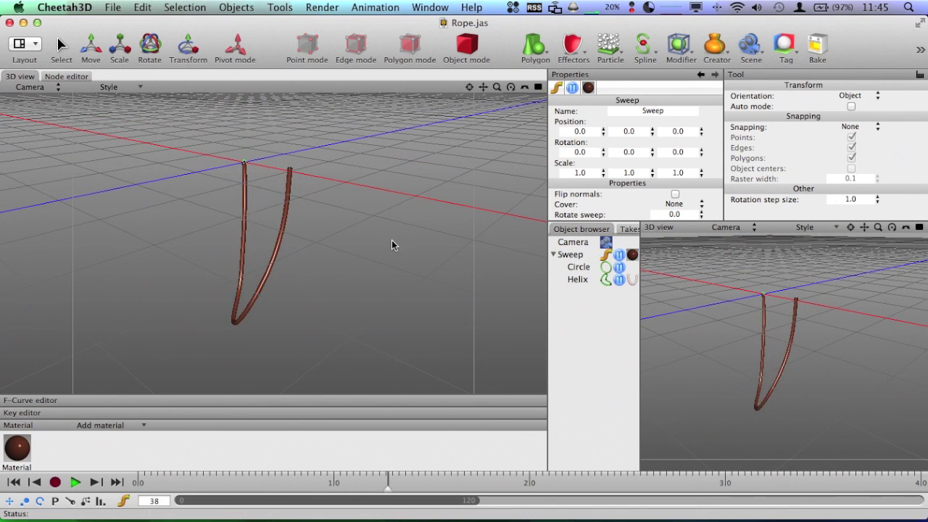
Review the available effectors and the Anchor tag while the rope simulation plays.
{"action": "left_click", "coordinate": [573, 45]}
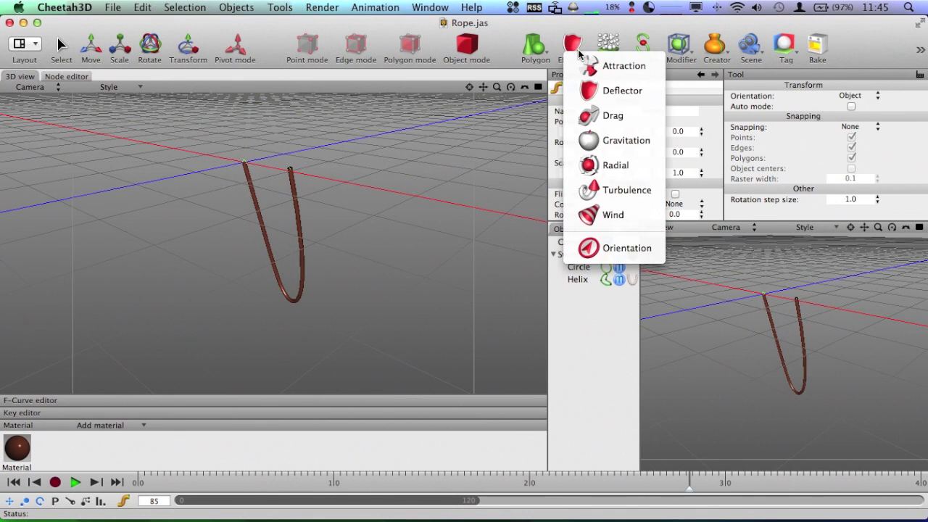
{"action": "left_click", "coordinate": [846, 54]}
{"action": "left_click", "coordinate": [787, 45]}
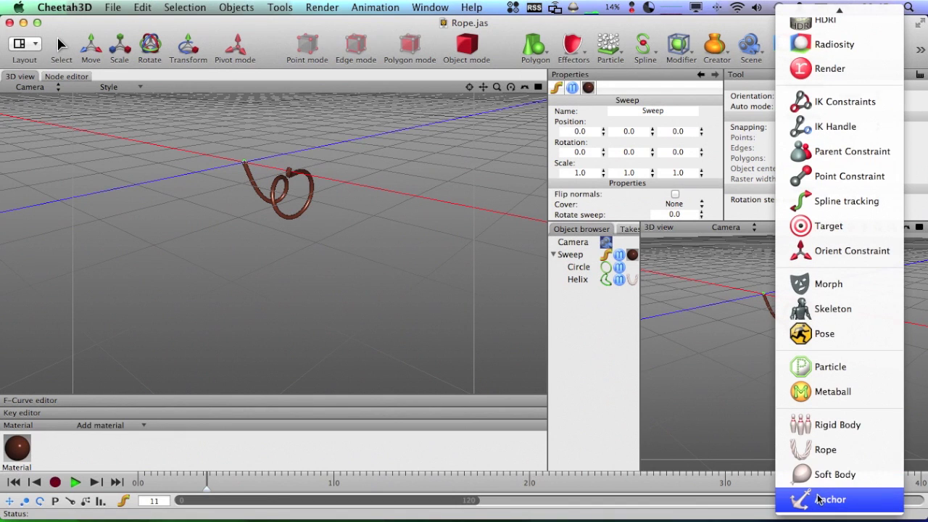
{"action": "left_click", "coordinate": [568, 342]}
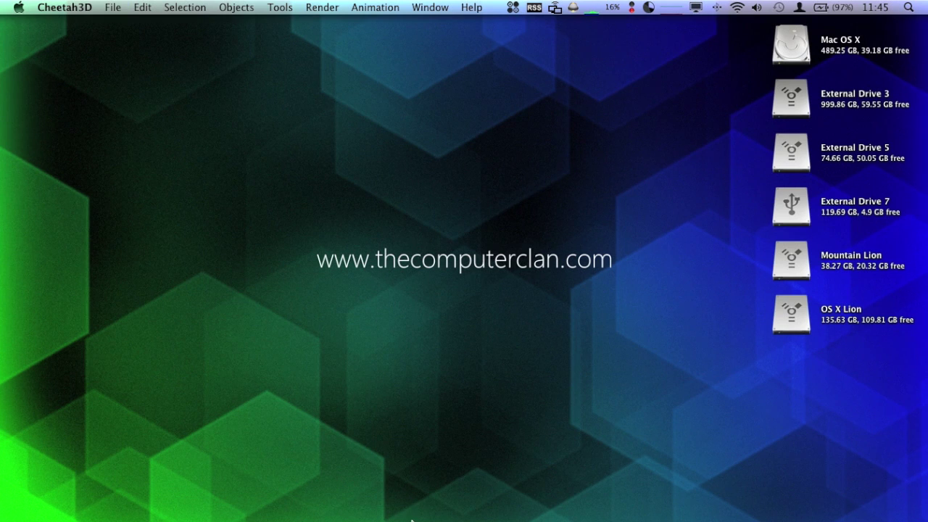
Bring up the Rigid Body Spiral.jas document.
{"action": "mouse_move", "coordinate": [344, 504]}
{"action": "right_click", "coordinate": [314, 502]}
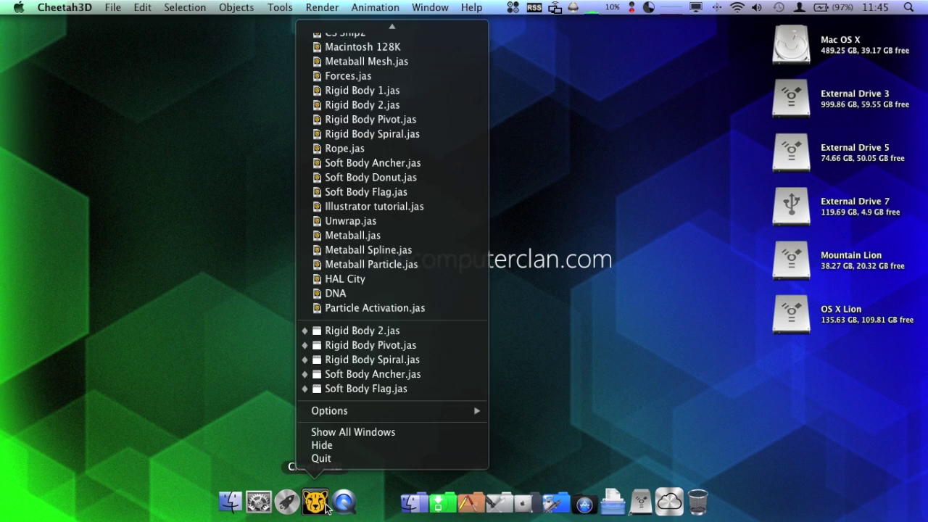
{"action": "left_click", "coordinate": [335, 359]}
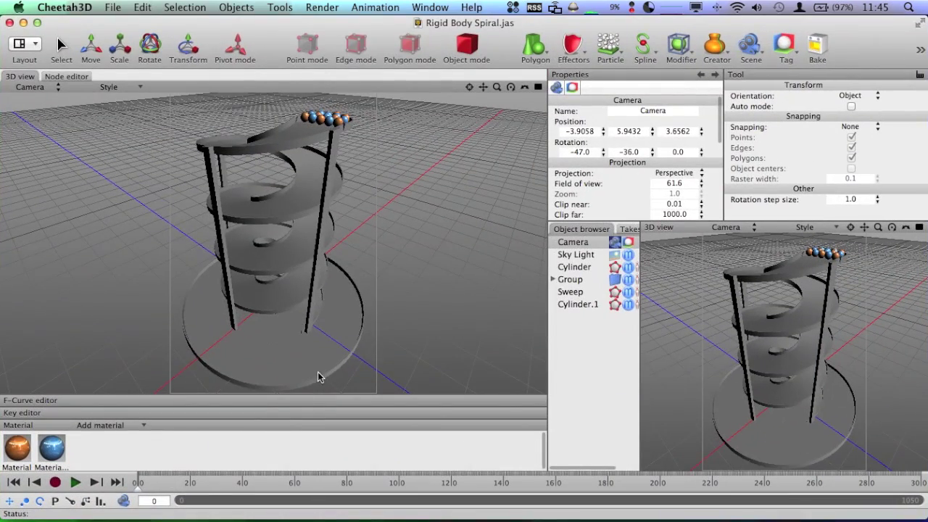
Examine the spiral ramp with its marbles and play its rigid body simulation.
{"action": "scroll", "coordinate": [290, 127], "scroll_direction": "up", "scroll_amount": 3}
{"action": "scroll", "coordinate": [291, 126], "scroll_direction": "down", "scroll_amount": 5}
{"action": "scroll", "coordinate": [290, 127], "scroll_direction": "up", "scroll_amount": 5}
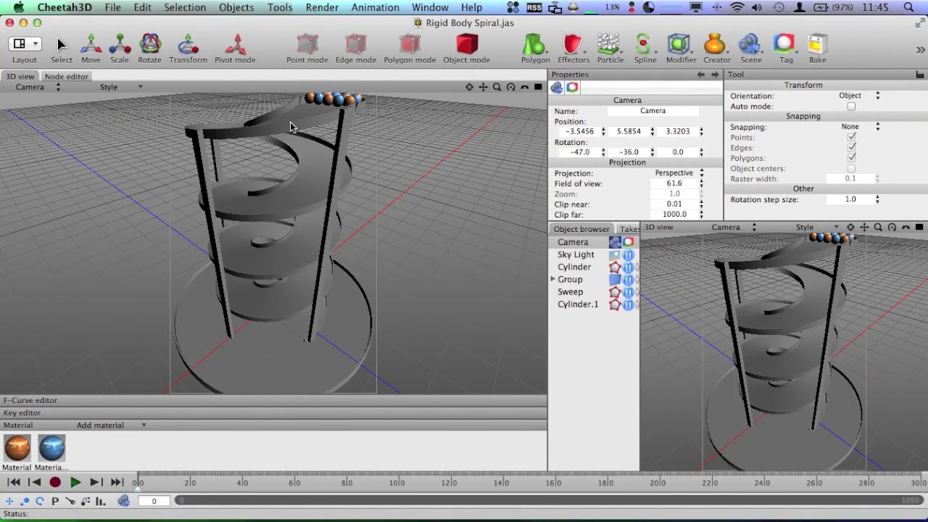
{"action": "scroll", "coordinate": [290, 127], "scroll_direction": "down", "scroll_amount": 2}
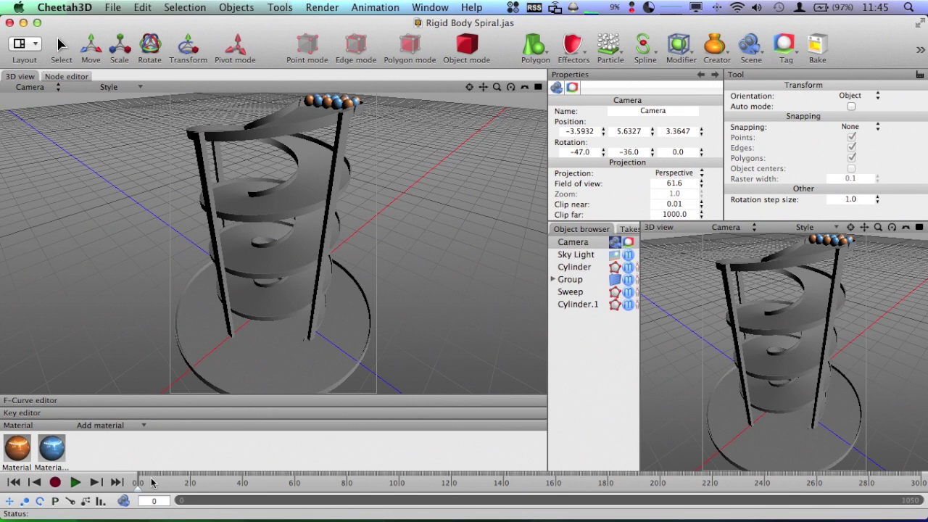
{"action": "left_click", "coordinate": [73, 483]}
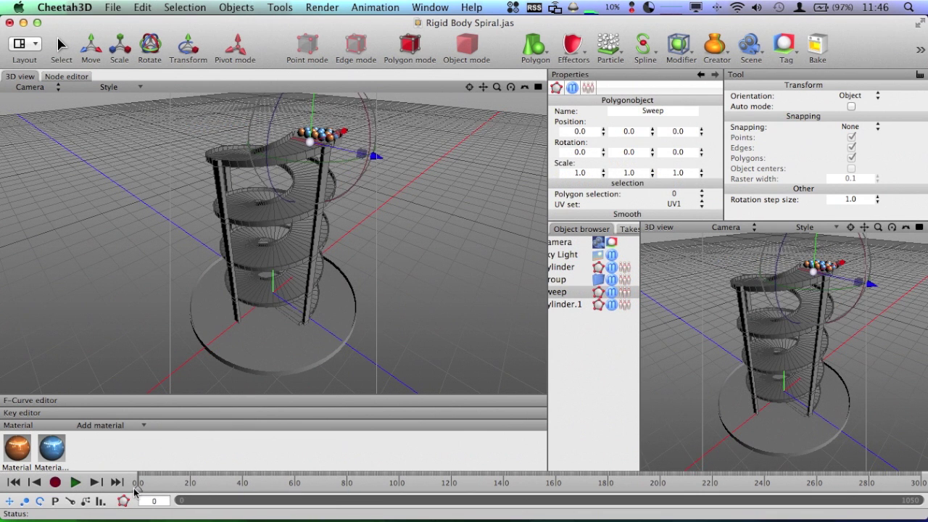
{"action": "left_click_drag", "start_coordinate": [138, 498], "coordinate": [215, 500]}
{"action": "left_click_drag", "start_coordinate": [274, 499], "coordinate": [36, 512]}
Delete a wedge of polygons from the Sweep object's lower spiral turn to open a gap in the ramp.
{"action": "left_click", "coordinate": [582, 292]}
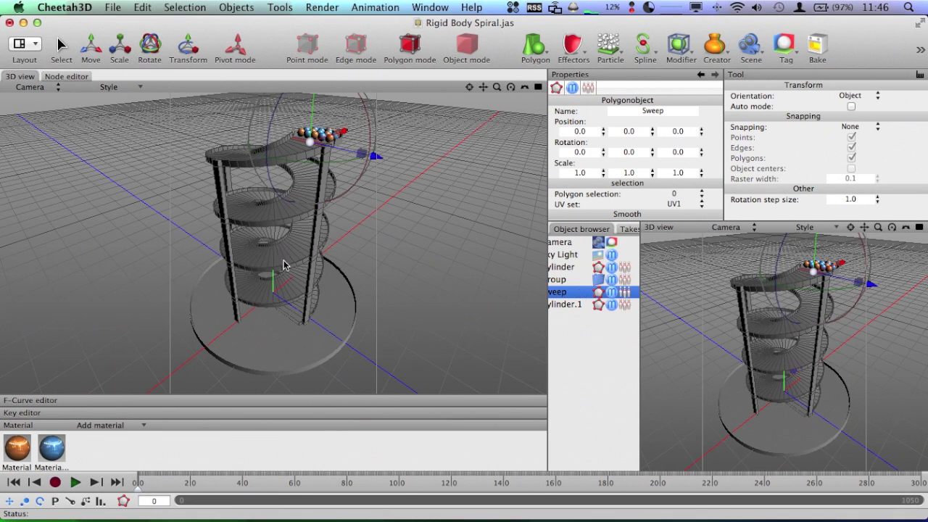
{"action": "key", "text": "space"}
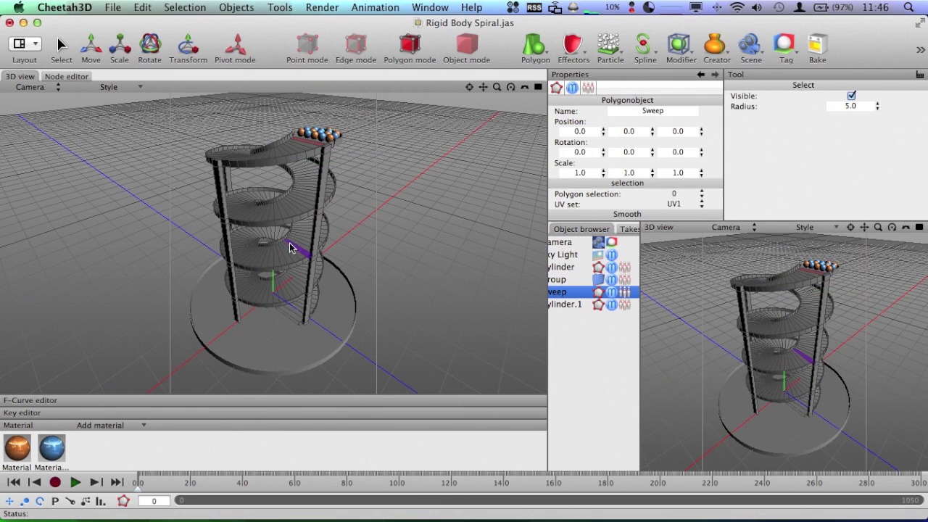
{"action": "left_click", "coordinate": [289, 258]}
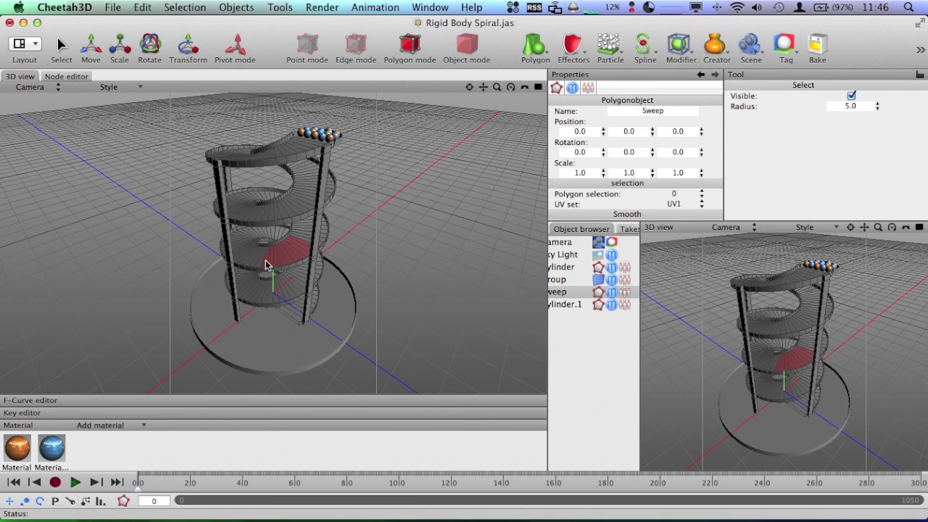
{"action": "key", "text": "Delete"}
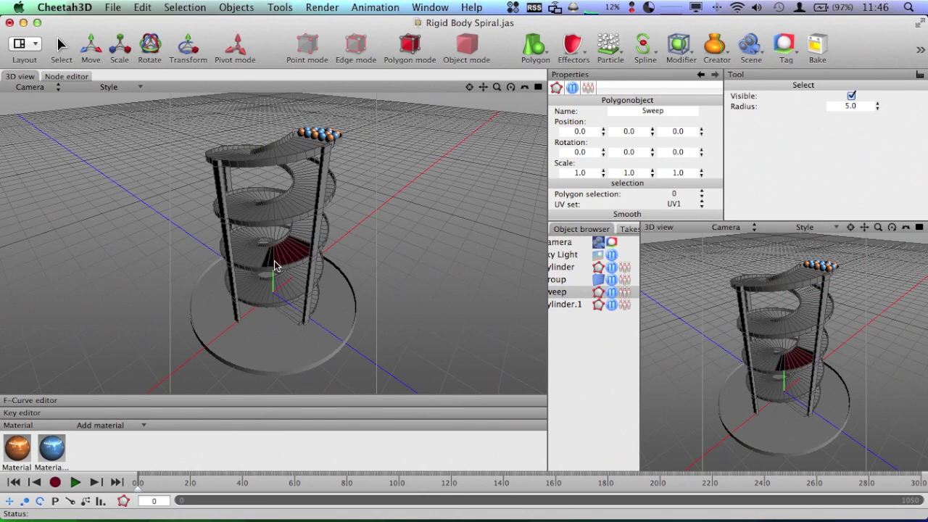
{"action": "key", "text": "Delete"}
Delete the remaining polygons around the gap in the Sweep object's lower turn and play the marble simulation.
{"action": "left_click", "coordinate": [279, 269]}
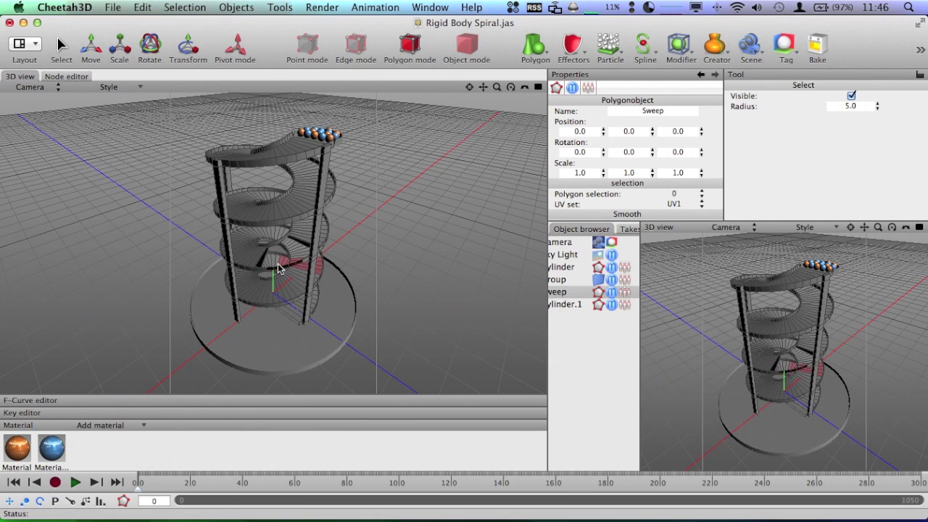
{"action": "key", "text": "Delete"}
{"action": "left_click", "coordinate": [290, 270]}
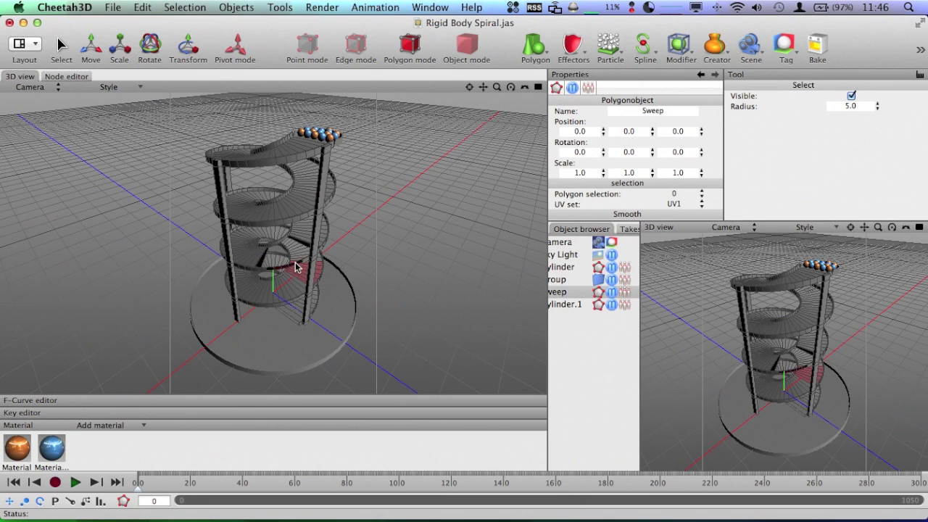
{"action": "key", "text": "Delete"}
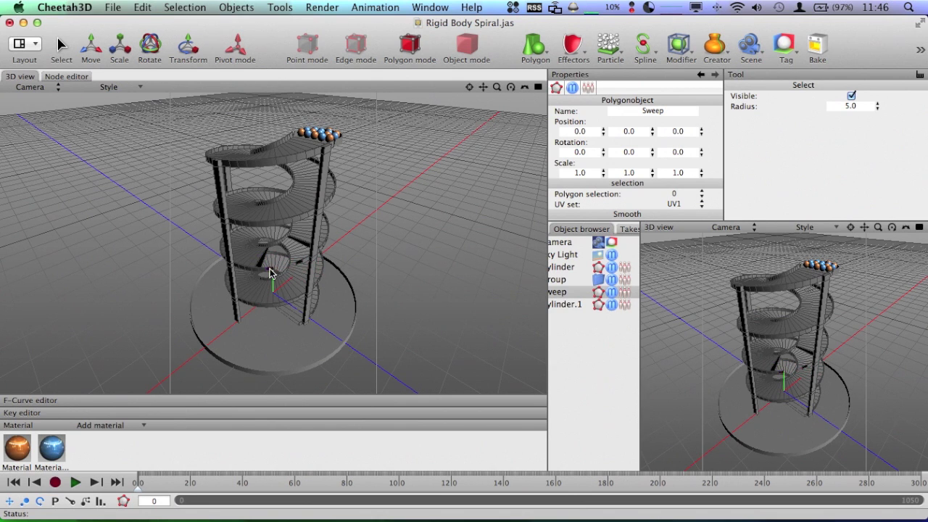
{"action": "left_click", "coordinate": [74, 484]}
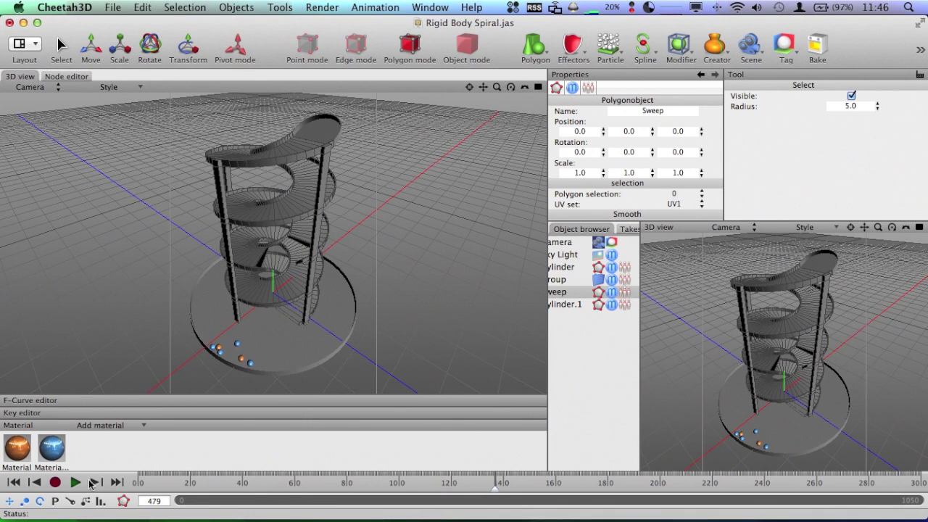
Close Rigid Body Spiral.jas without saving its changes and bring up the Soft Body Flag.jas document.
{"action": "left_click", "coordinate": [9, 22]}
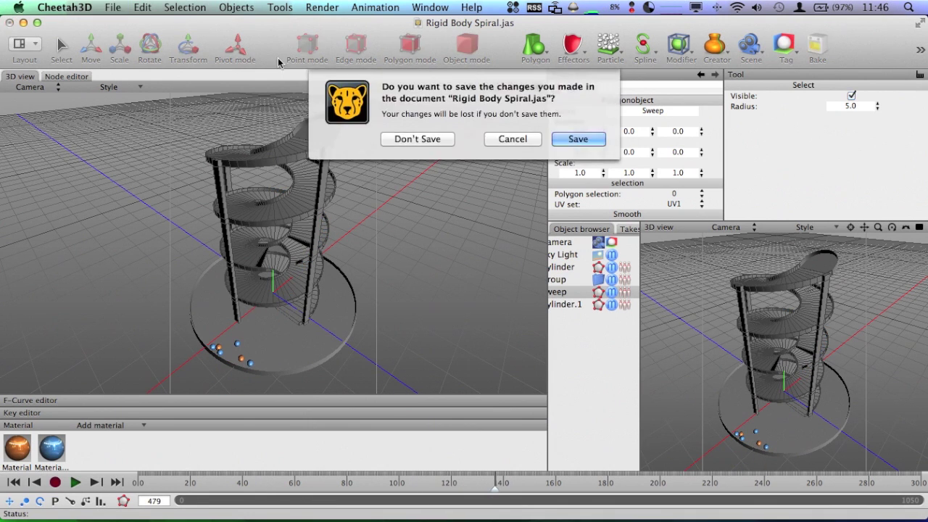
{"action": "key", "text": "super+d"}
{"action": "mouse_move", "coordinate": [336, 519]}
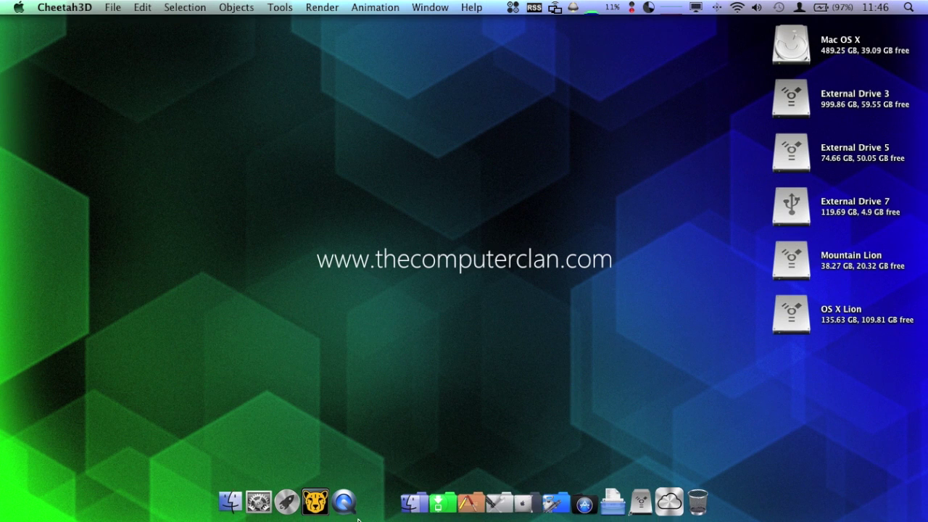
{"action": "right_click", "coordinate": [314, 501]}
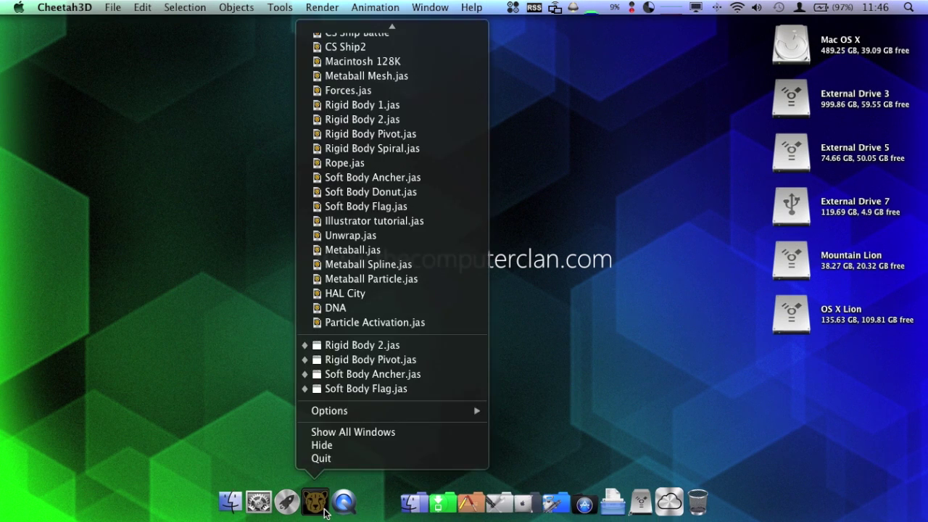
{"action": "left_click", "coordinate": [361, 389]}
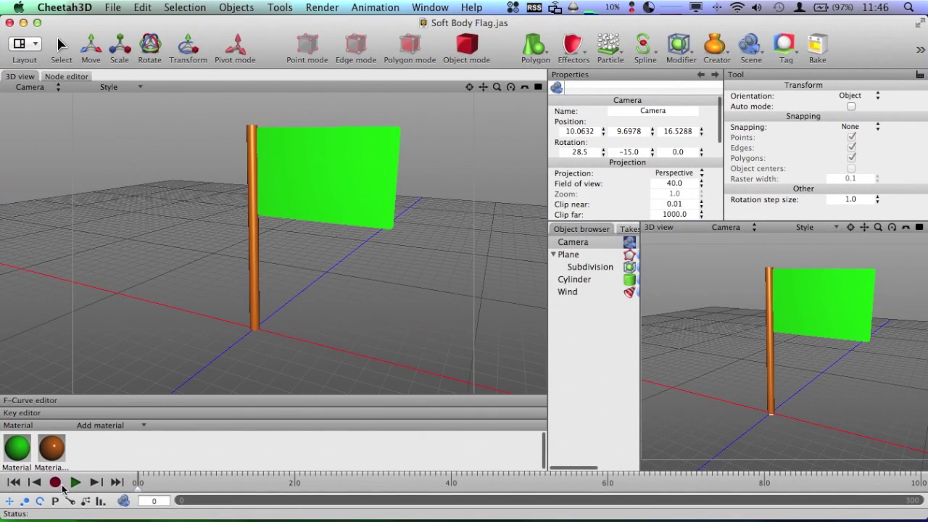
Play the green flag's soft body simulation and look through the available physics tags.
{"action": "left_click", "coordinate": [75, 482]}
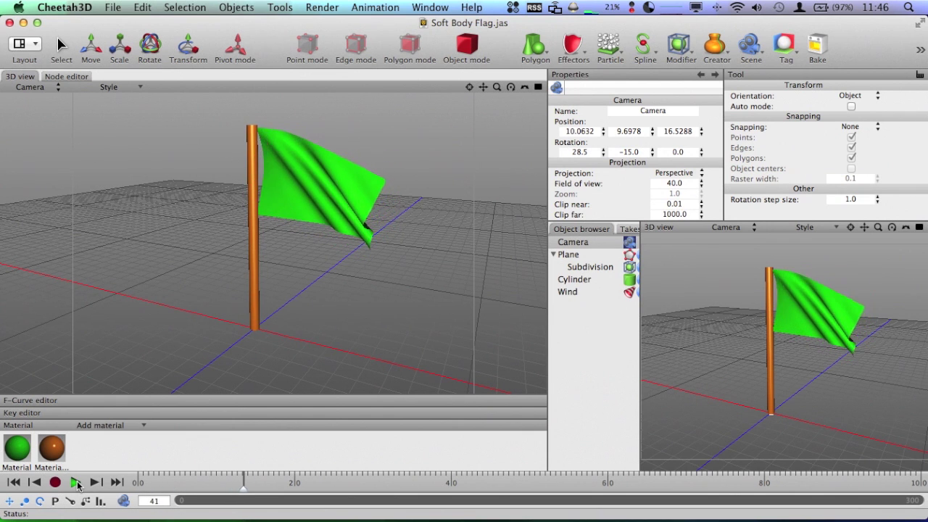
{"action": "left_click", "coordinate": [789, 47]}
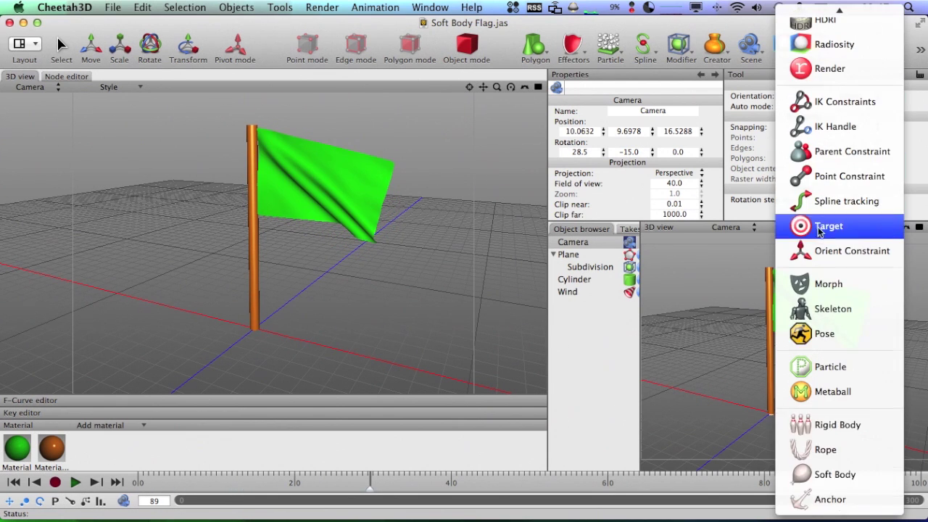
{"action": "left_click", "coordinate": [574, 326]}
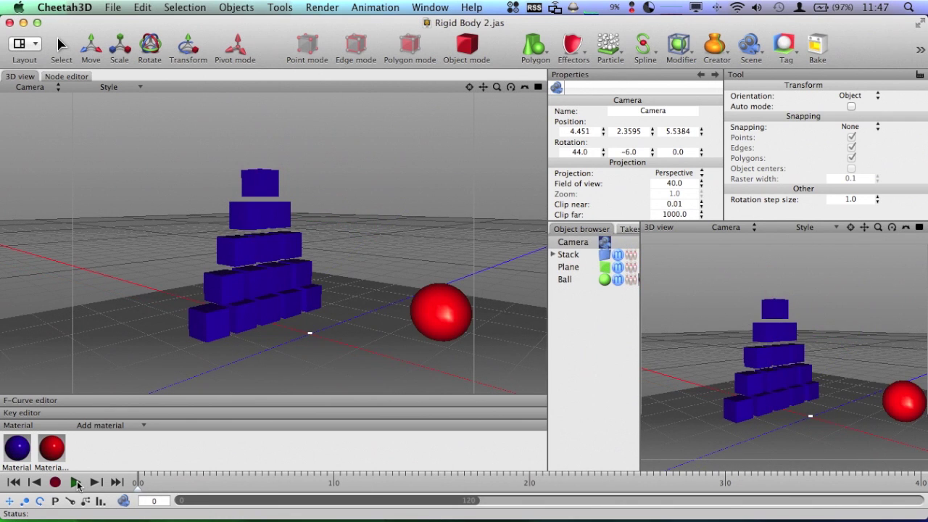
Play the ball hitting the box stack in Rigid Body 2.jas, rewind to frame 0 and replay it.
{"action": "left_click", "coordinate": [76, 483]}
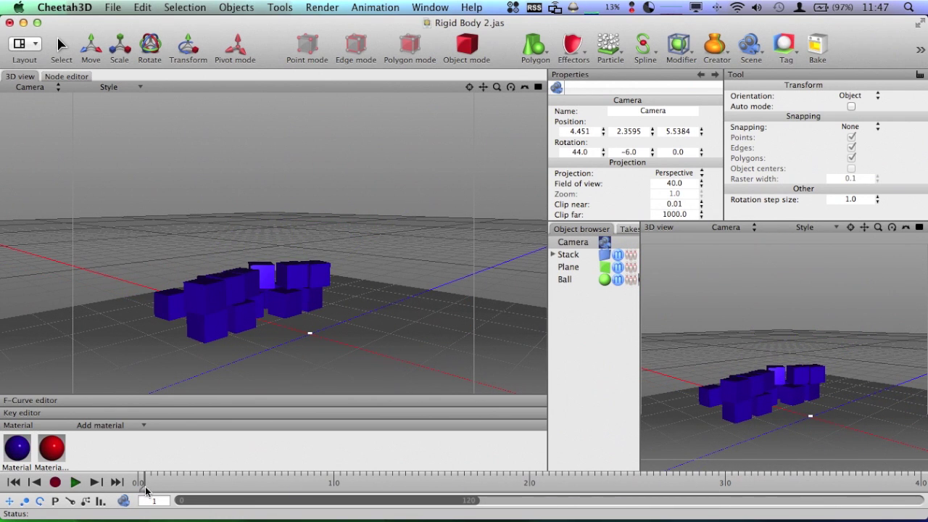
{"action": "left_click_drag", "start_coordinate": [347, 485], "coordinate": [140, 487]}
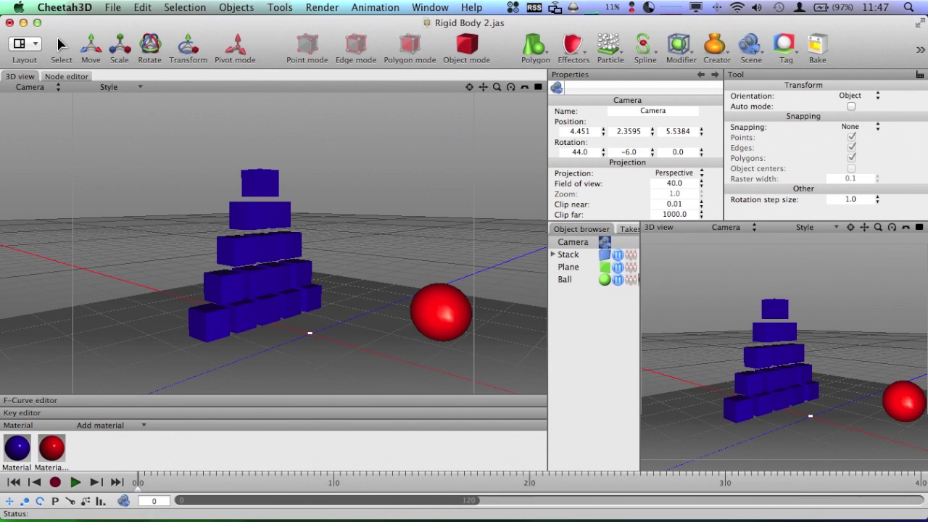
{"action": "left_click", "coordinate": [76, 483]}
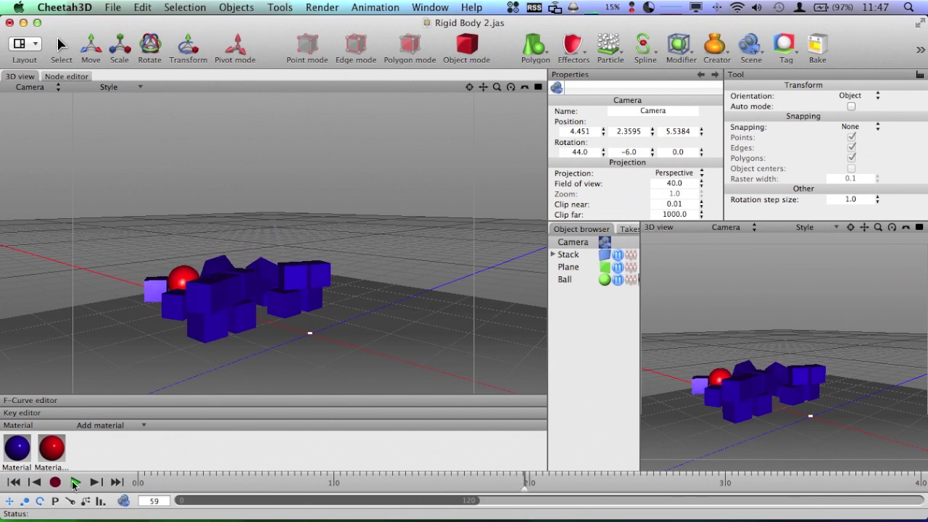
Close Rigid Body 2.jas without saving, and play the simulation in Rigid Body Pivot.jas.
{"action": "key", "text": "super+w"}
{"action": "key", "text": "super+d"}
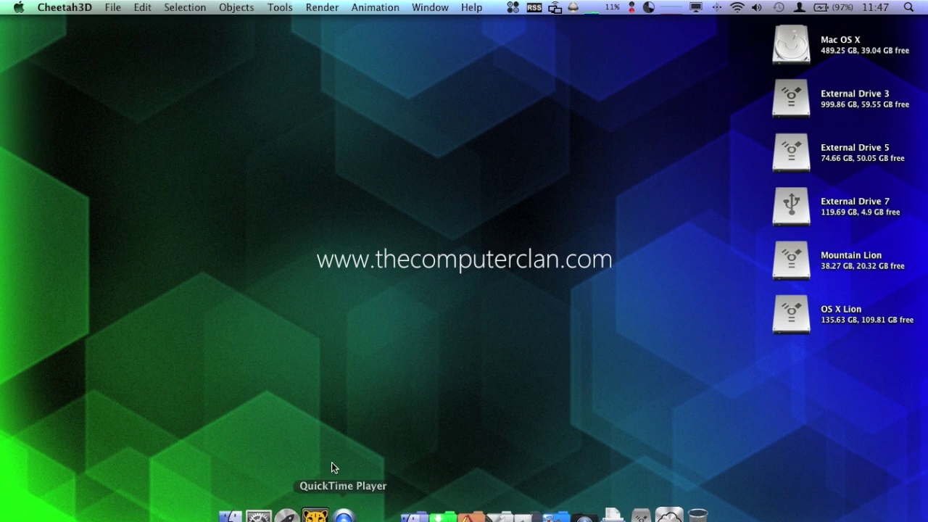
{"action": "right_click", "coordinate": [317, 502]}
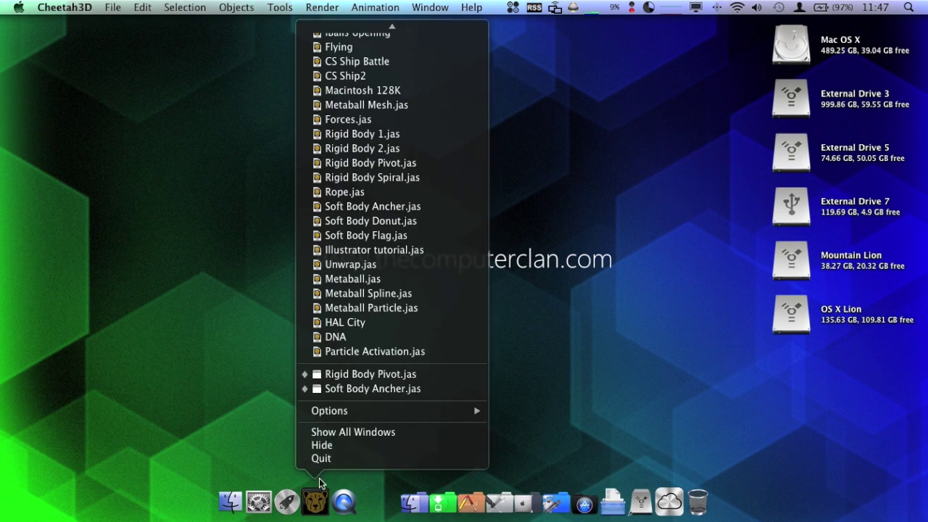
{"action": "left_click", "coordinate": [357, 374]}
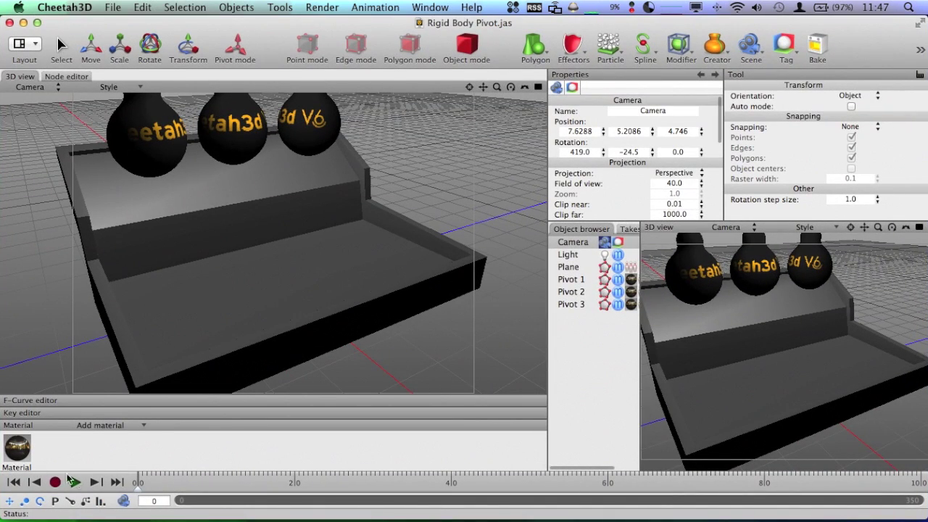
{"action": "left_click", "coordinate": [75, 483]}
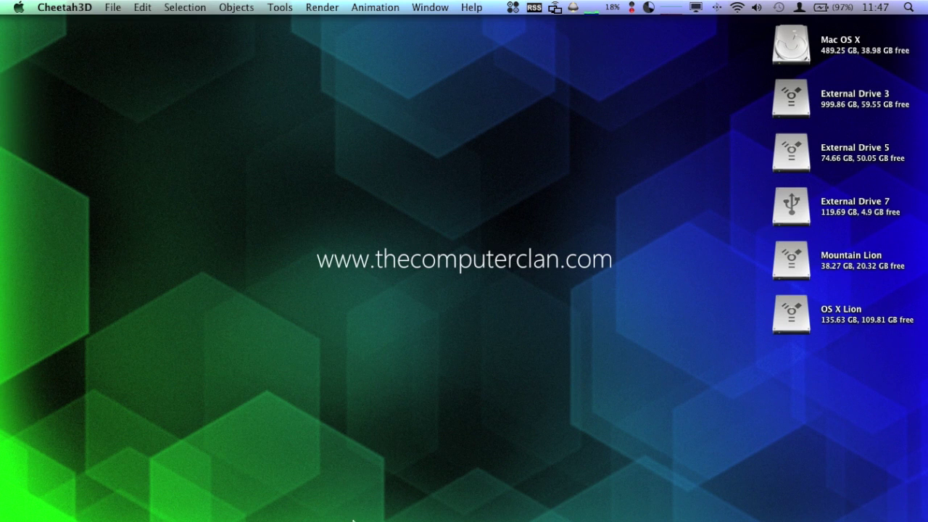
Bring up the Soft Body Ancher.jas document.
{"action": "mouse_move", "coordinate": [354, 520]}
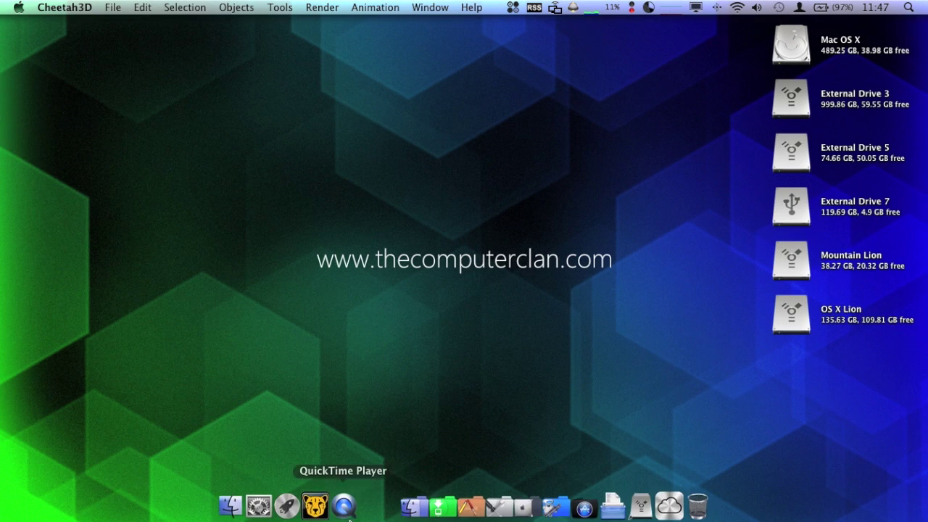
{"action": "right_click", "coordinate": [319, 504]}
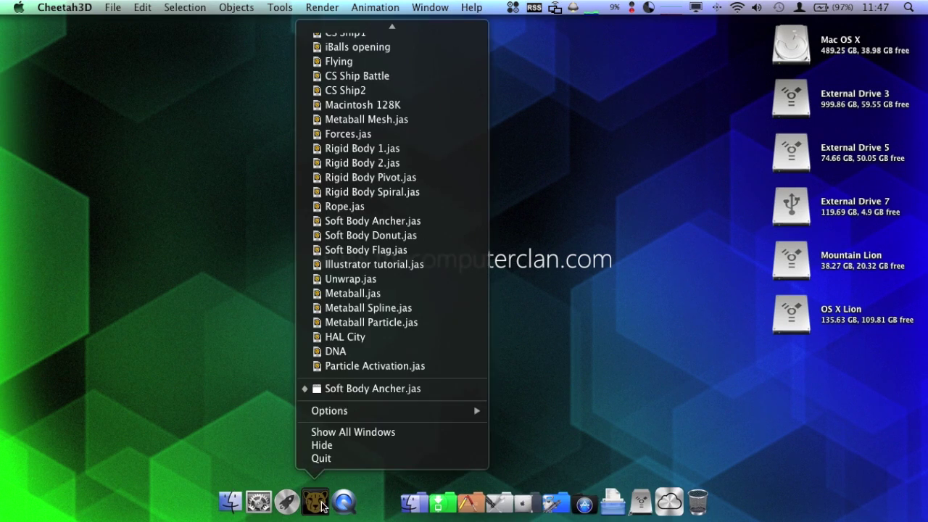
{"action": "left_click", "coordinate": [336, 388]}
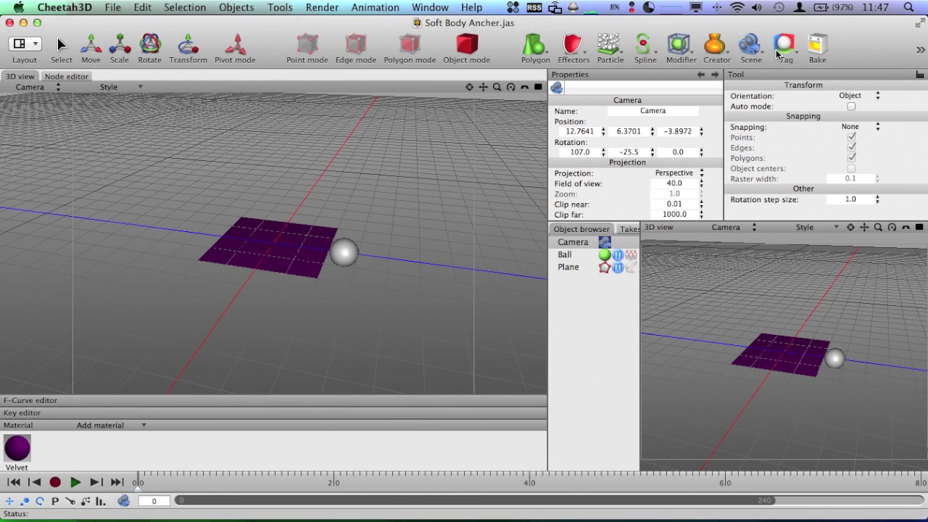
Show the Plane's Anchor tag properties, then play the velvet cloth simulation and stop it at frame 137.
{"action": "left_click", "coordinate": [628, 270]}
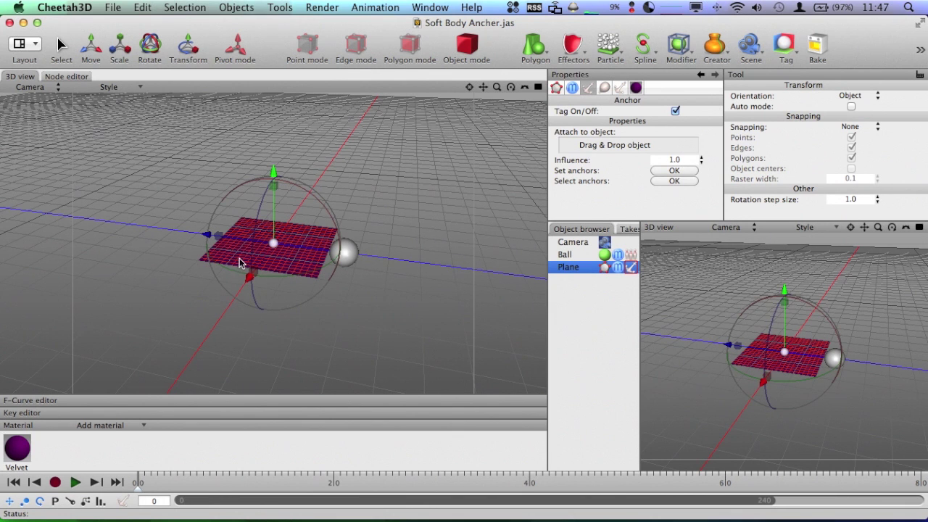
{"action": "left_click", "coordinate": [75, 483]}
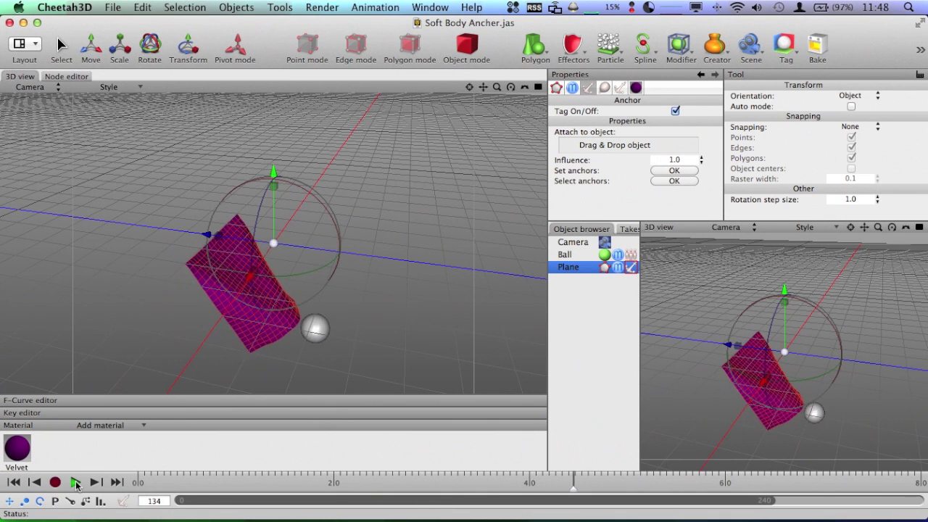
{"action": "left_click", "coordinate": [76, 483]}
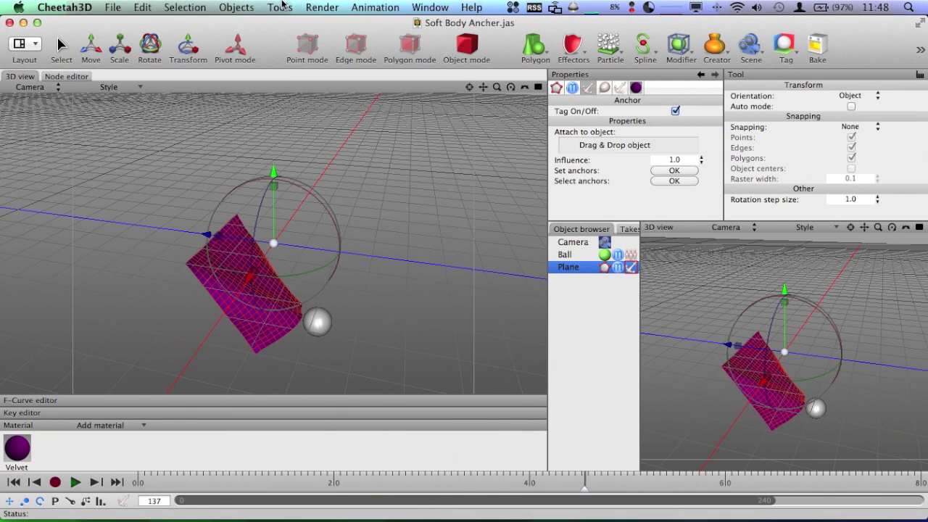